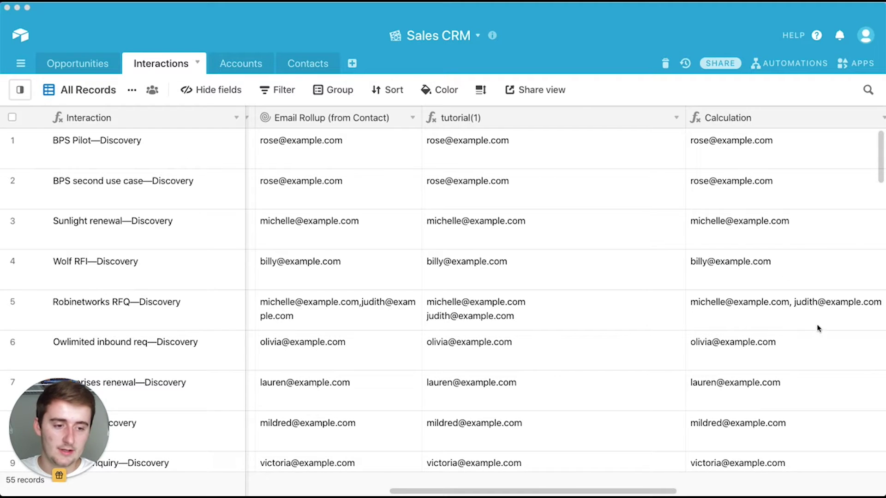
- Compare the Robinetworks RFQ Calculation and tutorial(1) cells, then narrow the Calculation column
click(796, 300)
click(795, 307)
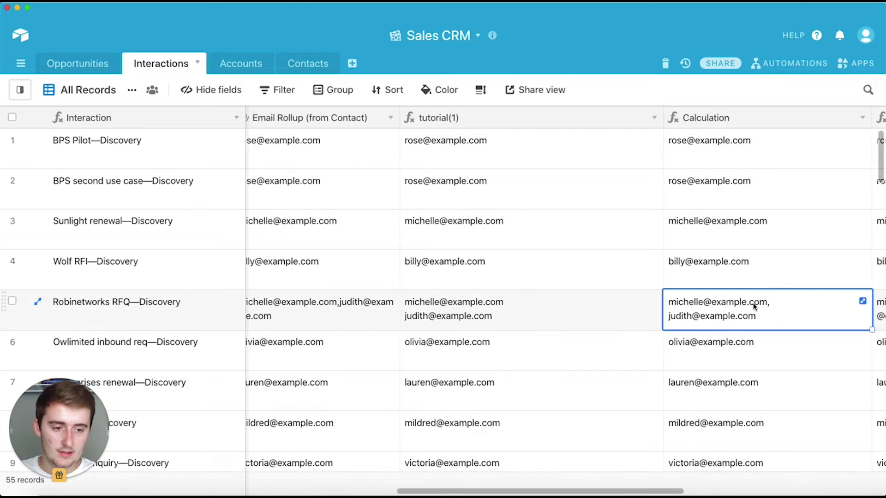
click(504, 302)
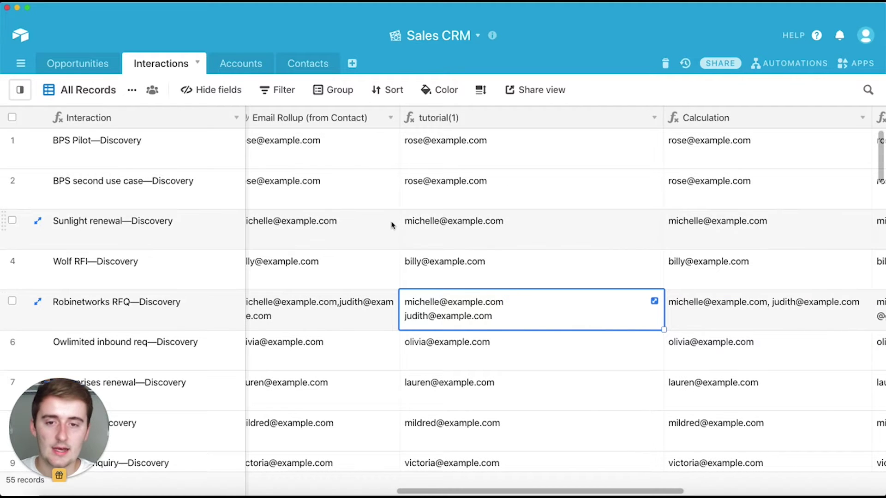
drag(870, 118, 795, 130)
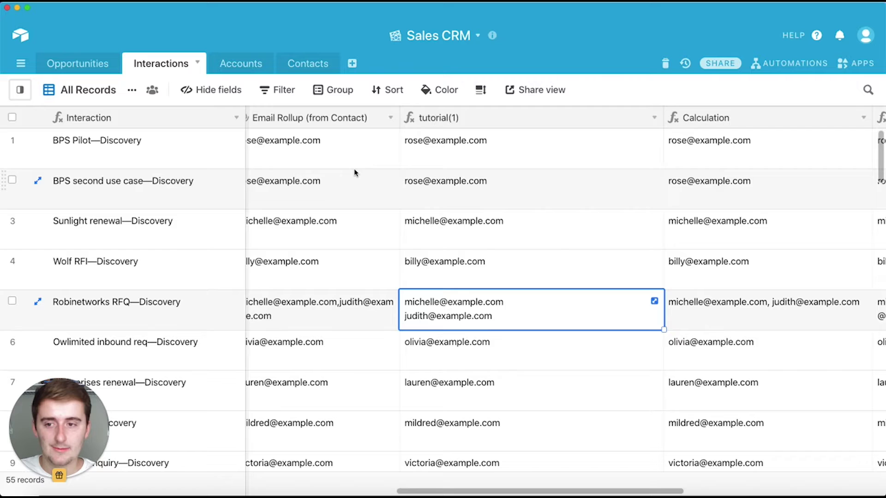
- Insert a new field to the right of Email Rollup (from Contact) from its header menu
click(348, 118)
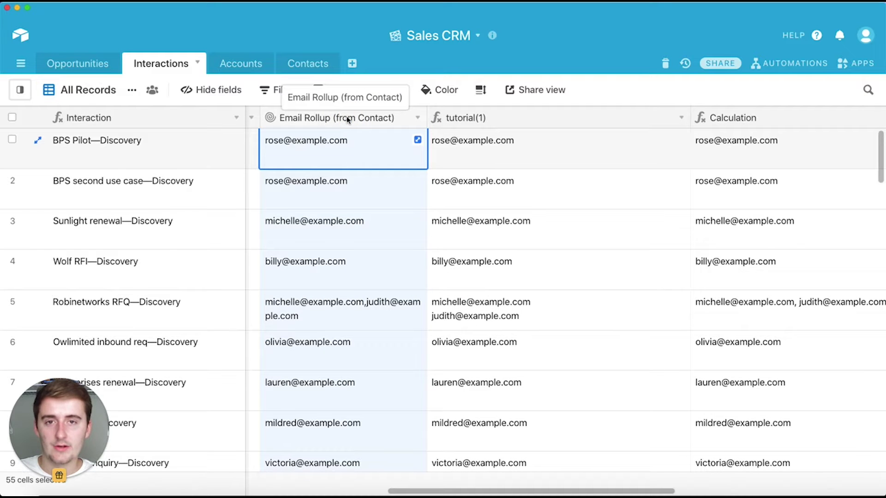
right_click(348, 124)
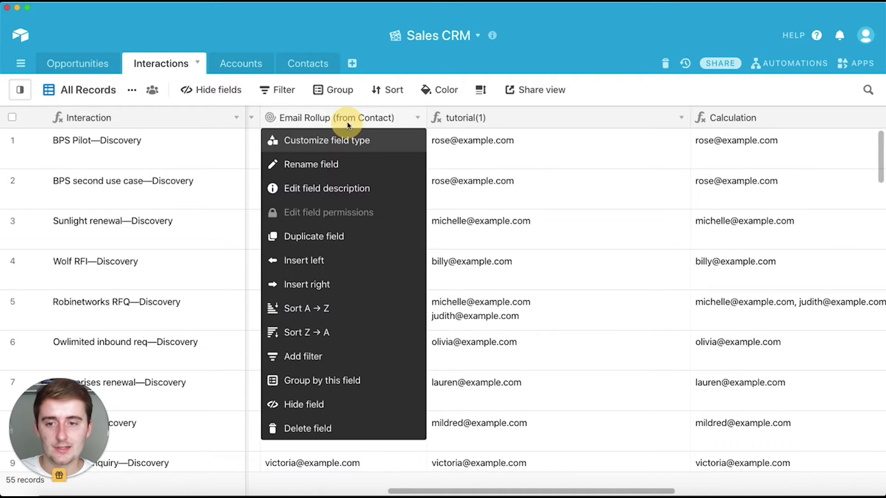
click(340, 282)
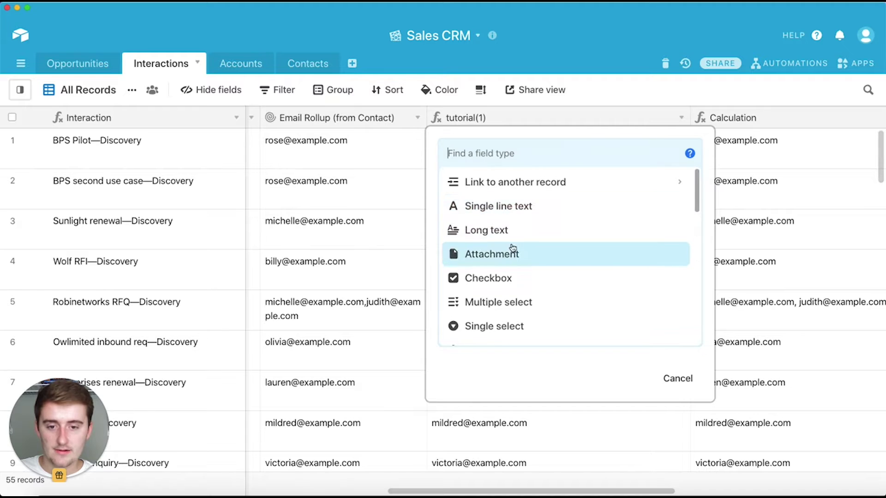
scroll(512, 247, down, 10)
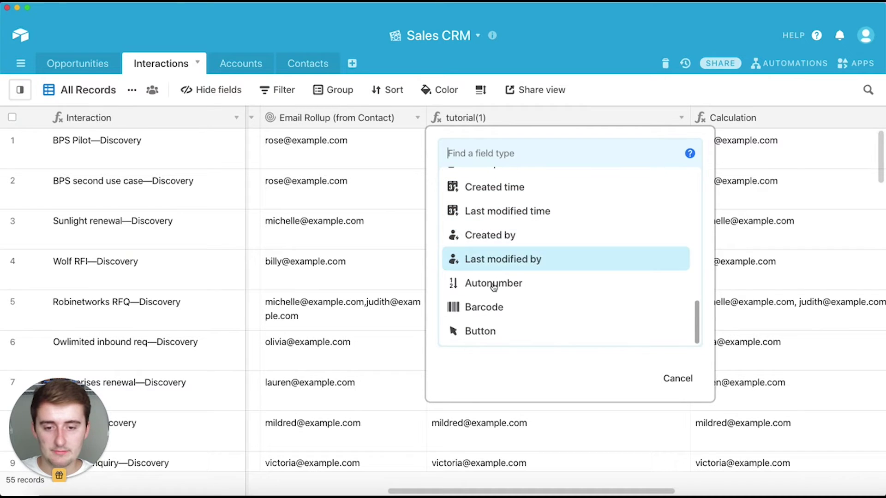
scroll(505, 207, up, 3)
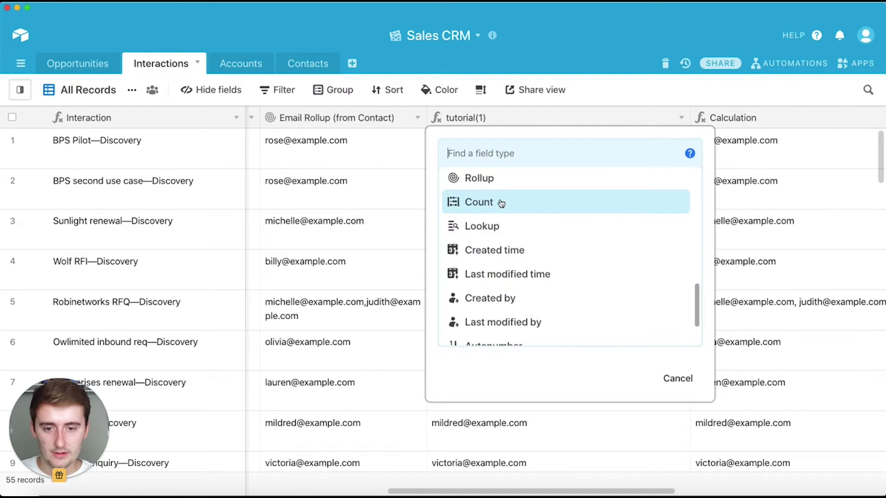
scroll(501, 203, up, 1)
- Make the new field a Formula and insert the SUBSTITUTE function, checking its usage help
click(502, 171)
click(547, 250)
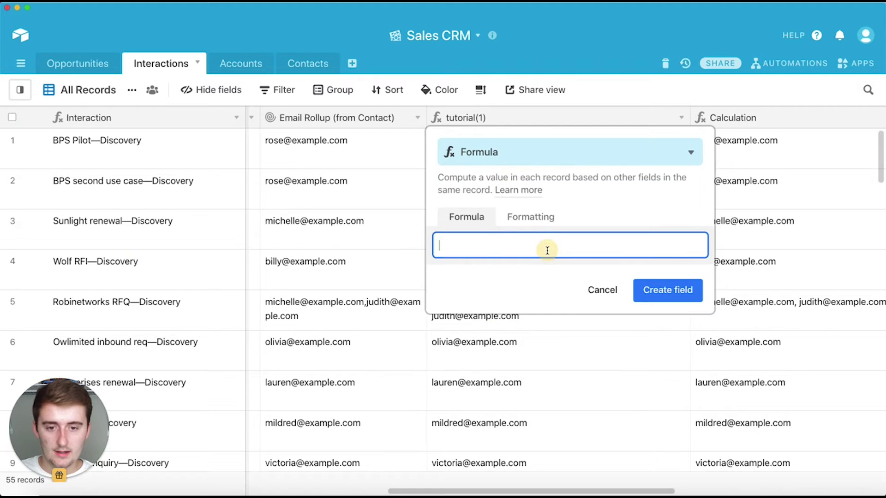
text(sub)
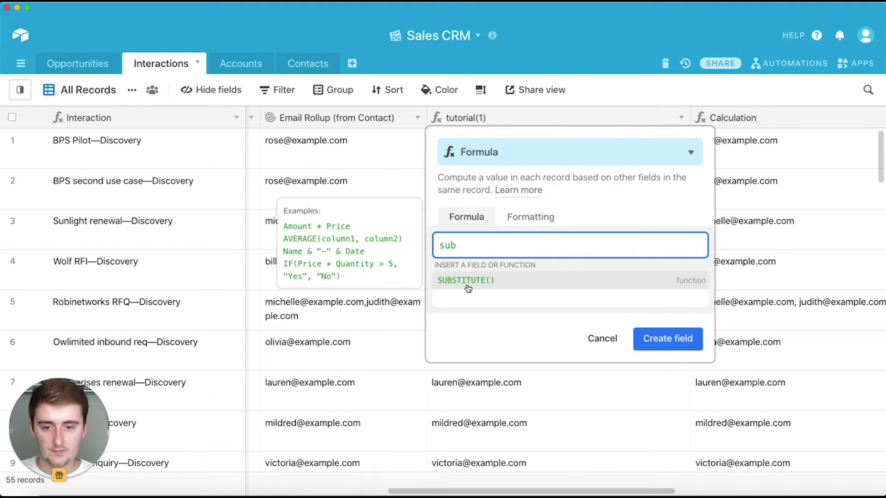
click(458, 281)
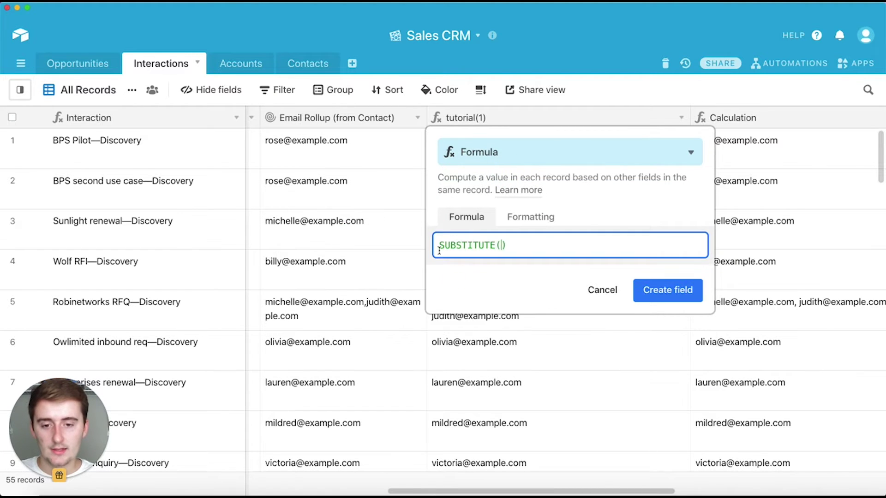
click(470, 241)
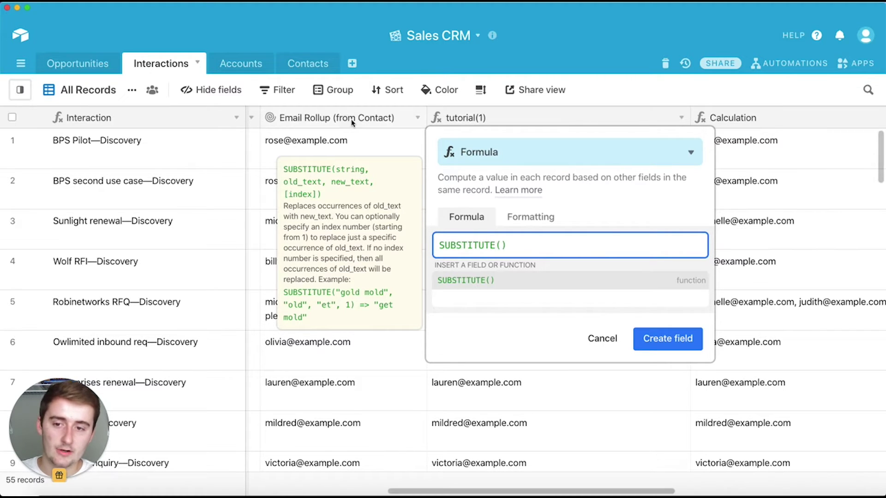
click(499, 245)
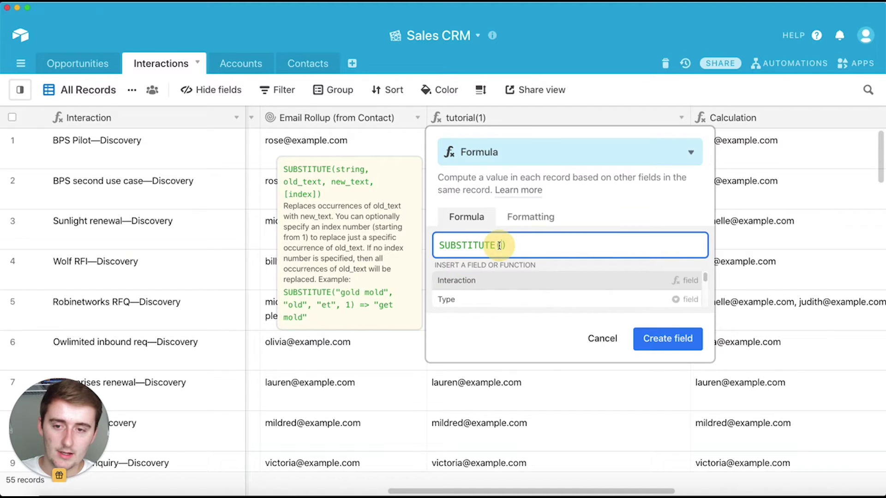
- Give SUBSTITUTE the arguments {Email Rollup (from Contact)}, "," and "\n"
text(email)
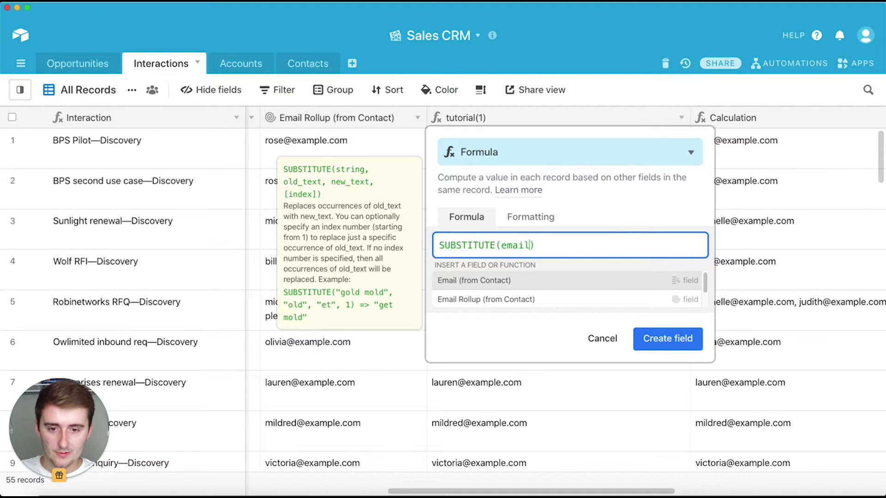
click(484, 304)
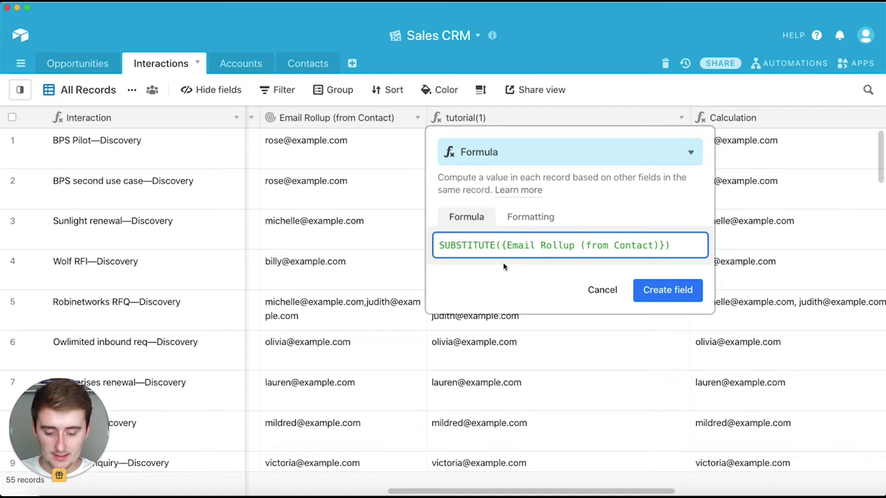
text(,)
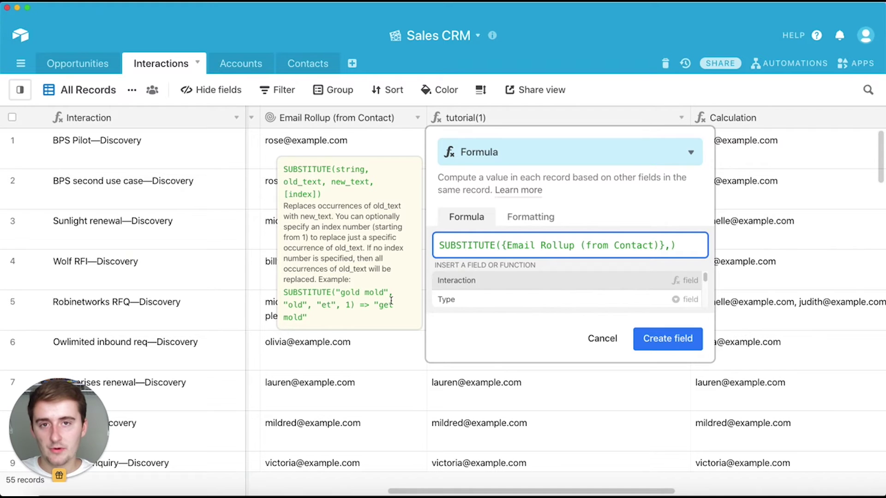
text(")
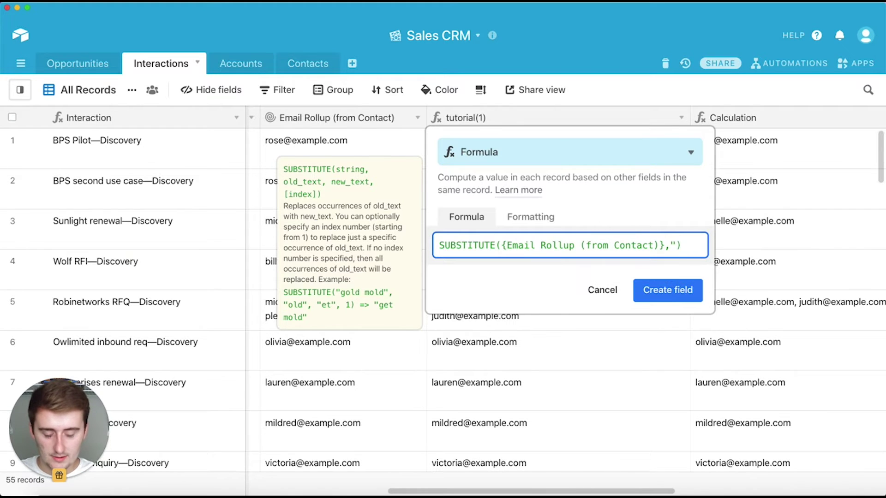
text(,")
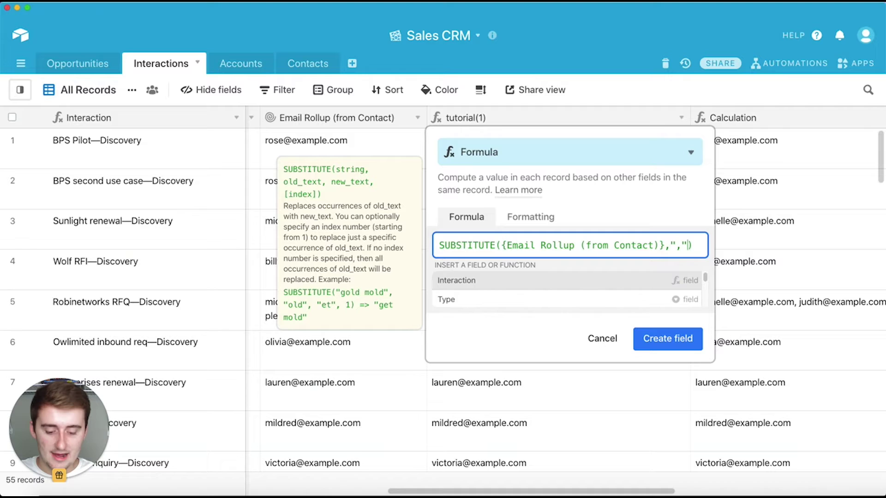
text(,)
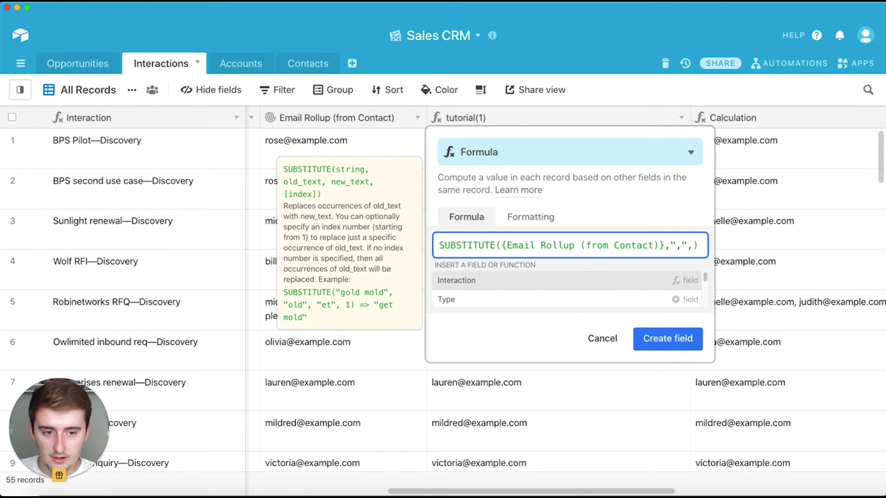
text(")
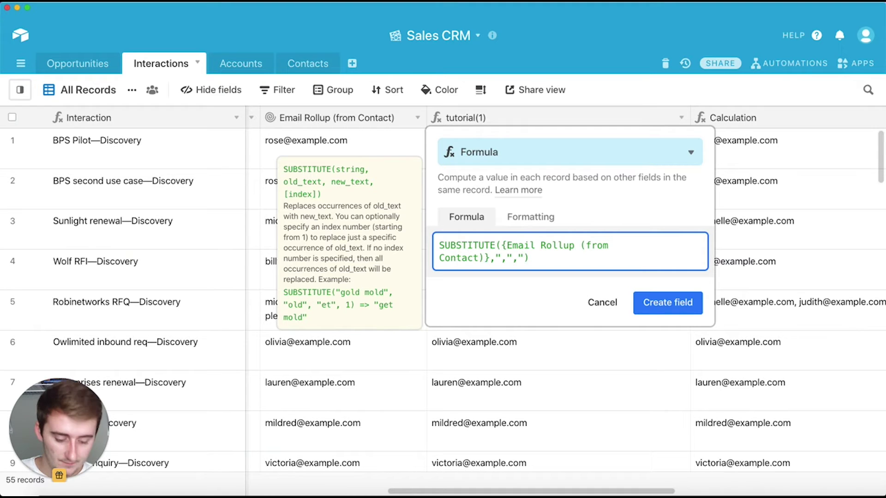
text(\)
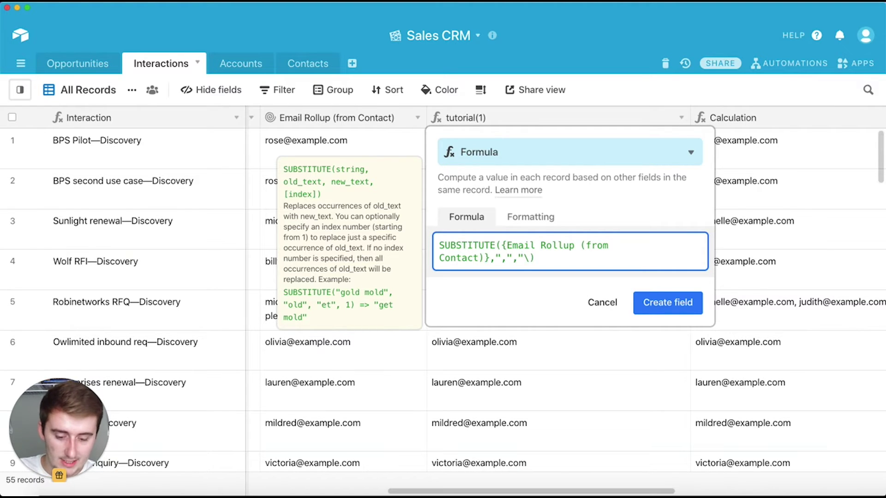
text(n)
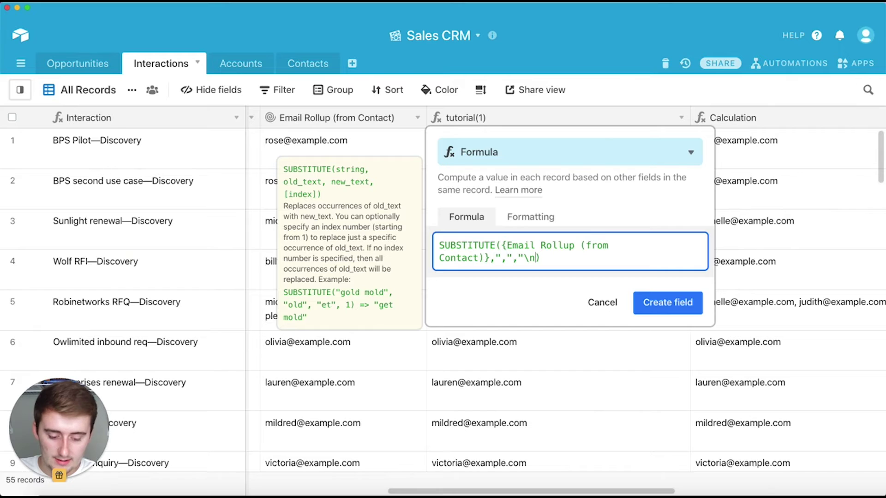
text(")
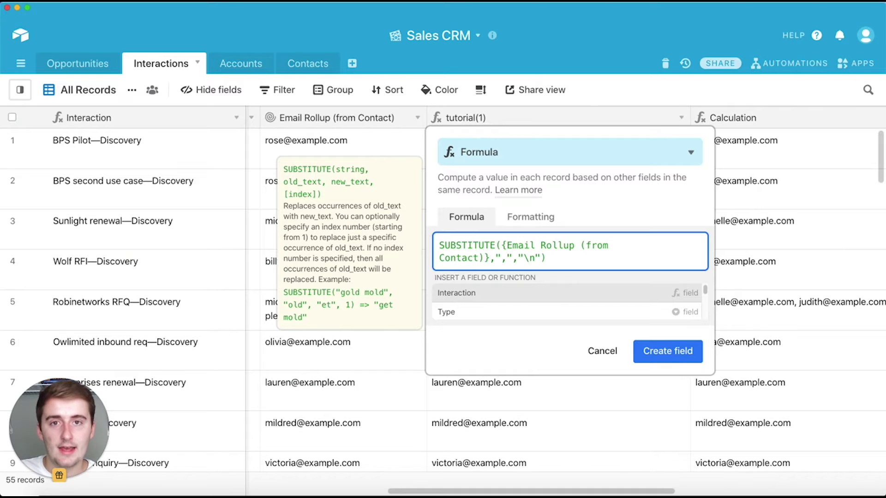
- Create the Calculation 2 formula field, then resize the Calculation 2 and tutorial(1) columns narrower
click(646, 359)
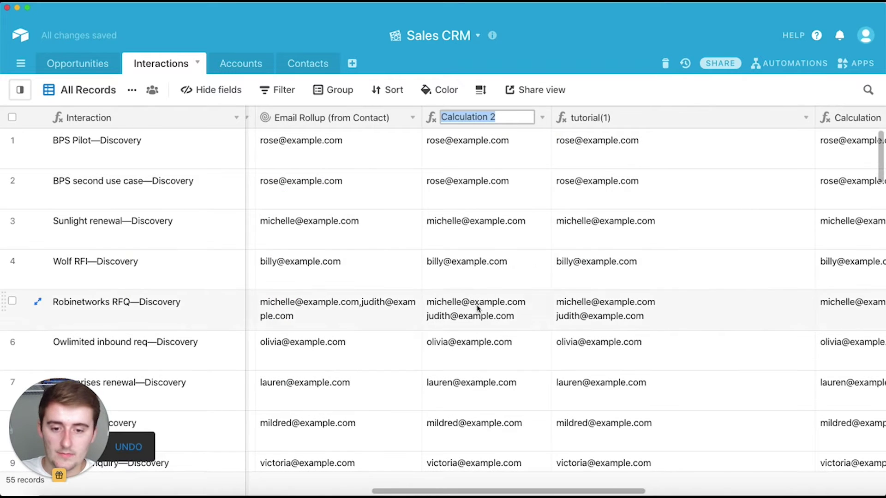
drag(552, 118, 710, 121)
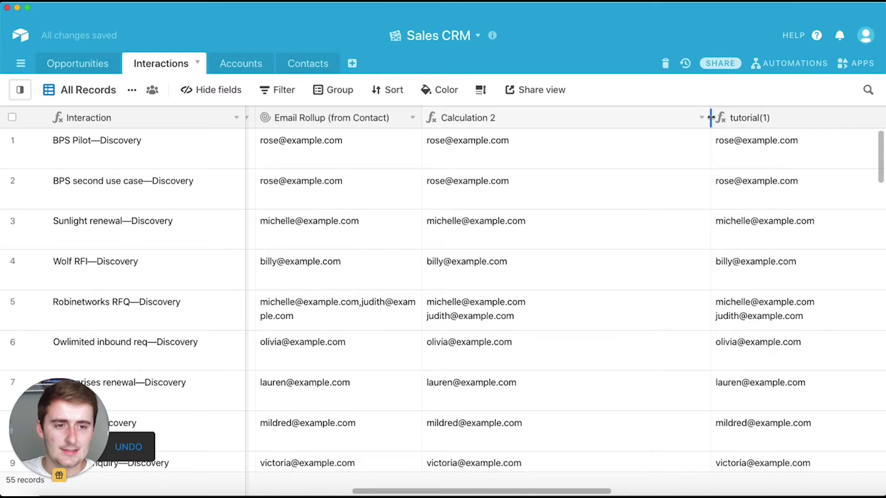
drag(710, 118, 708, 118)
click(580, 127)
drag(580, 127, 489, 131)
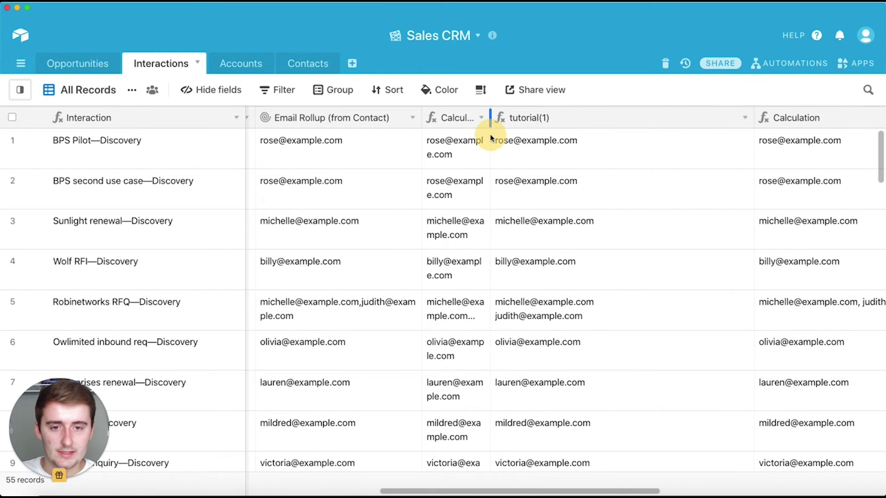
drag(752, 118, 557, 122)
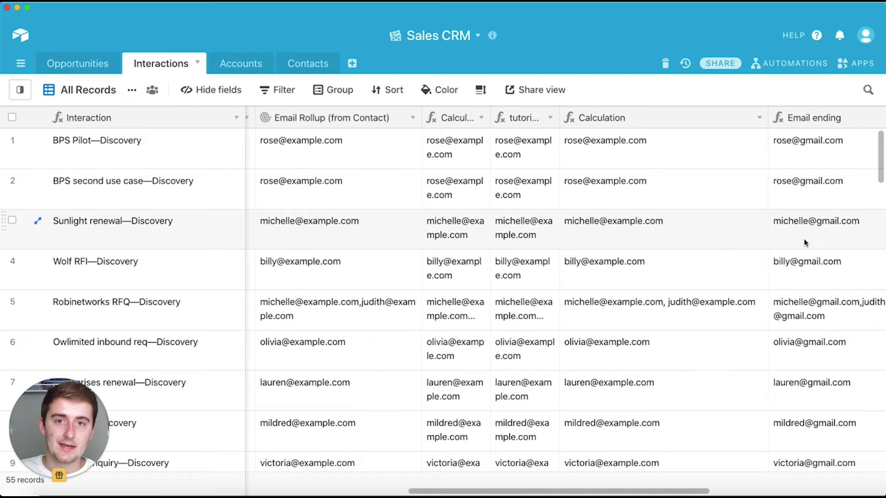
- Delete the Calculation field's existing ARRAYJOIN formula in its field settings
click(755, 118)
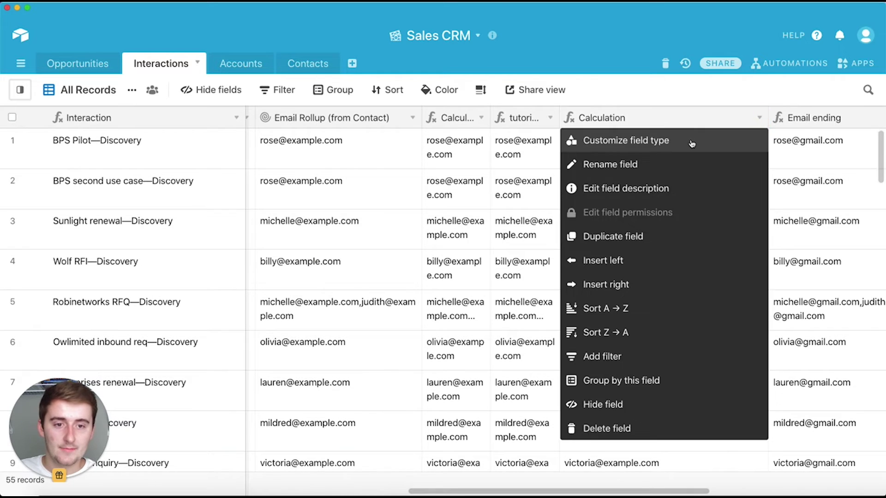
click(691, 140)
triple_click(671, 276)
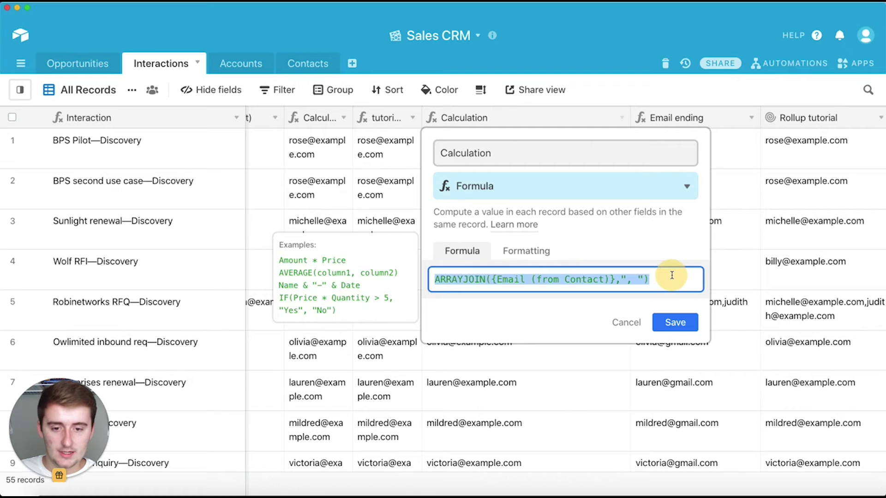
key(BackSpace)
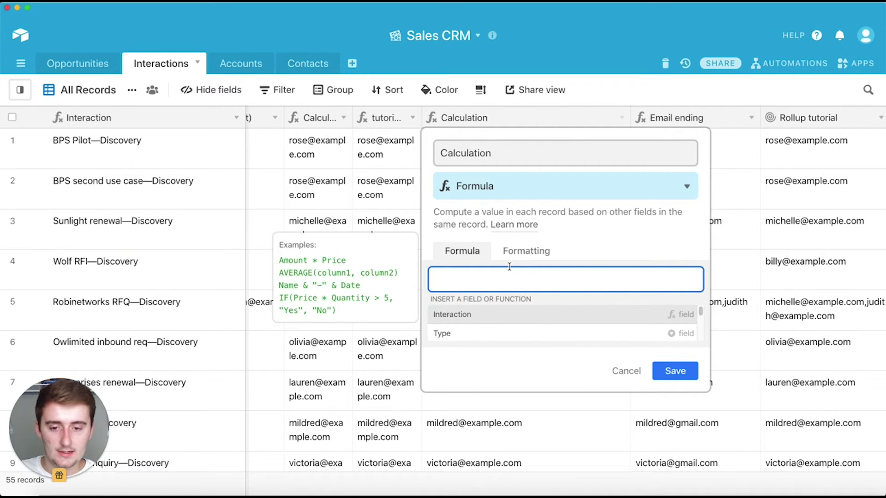
- Insert SUBSTITUTE() with {Email Rollup (from Contact)} as its first argument
text(sub)
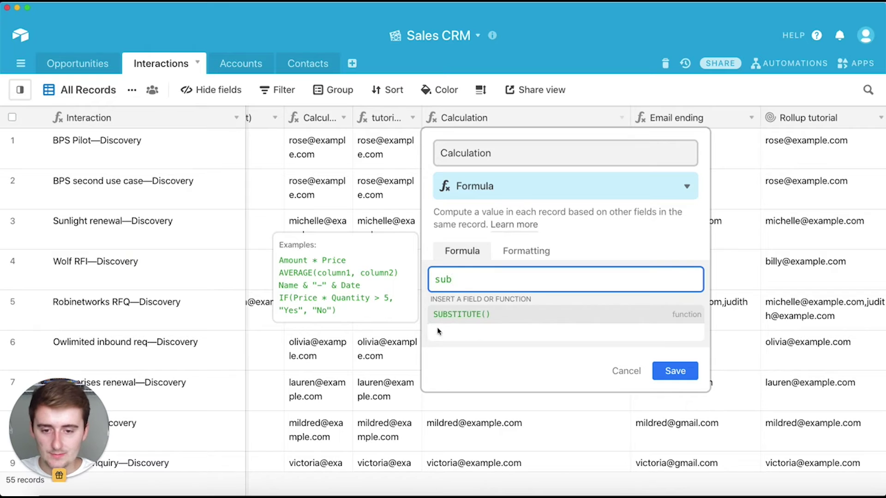
click(438, 315)
click(486, 281)
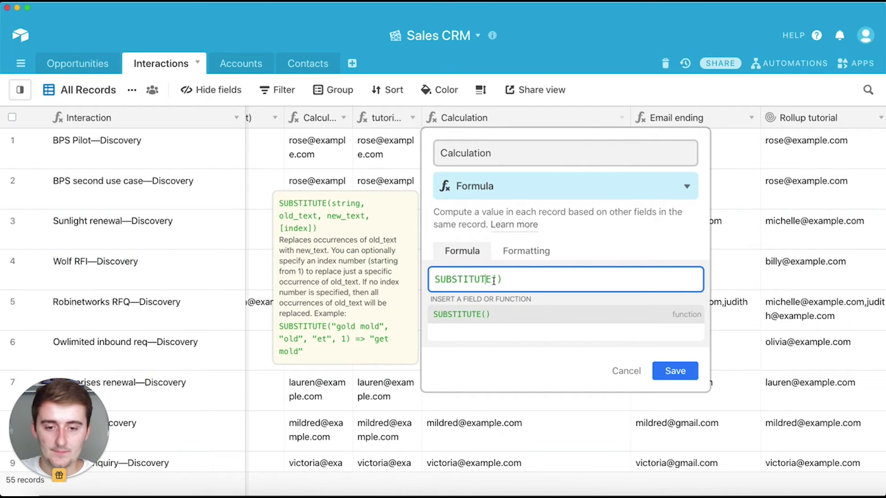
text(email)
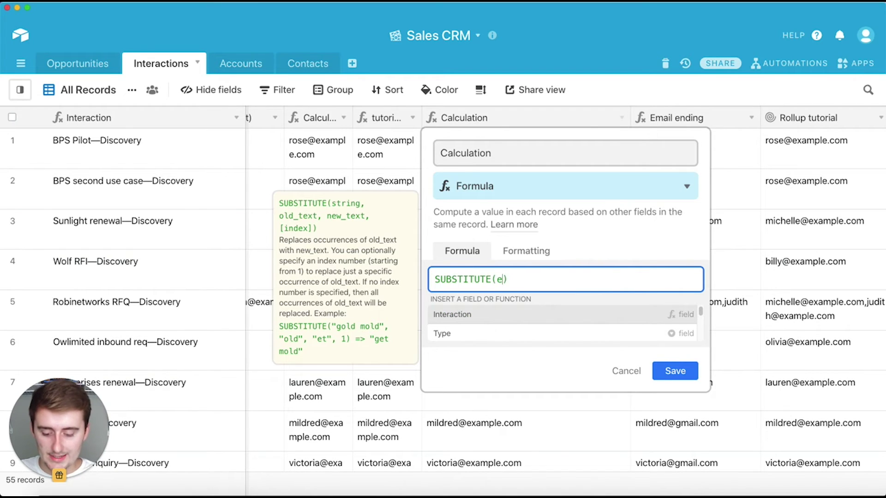
click(506, 334)
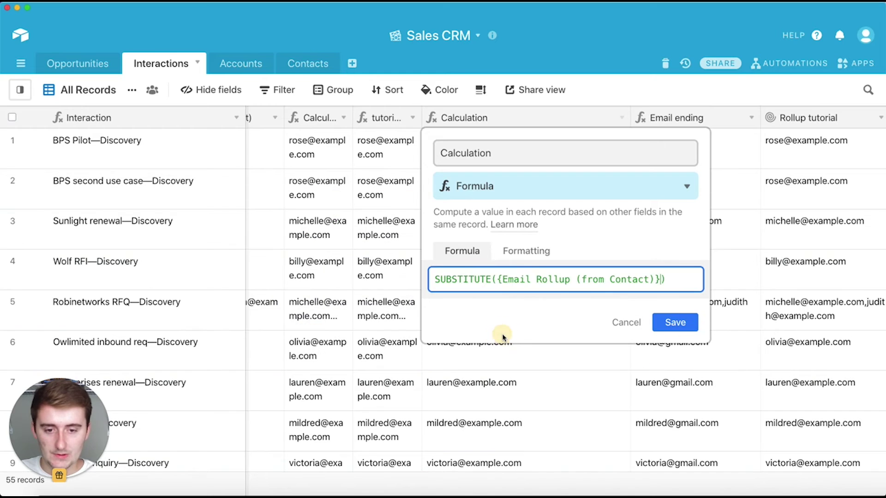
text(,)
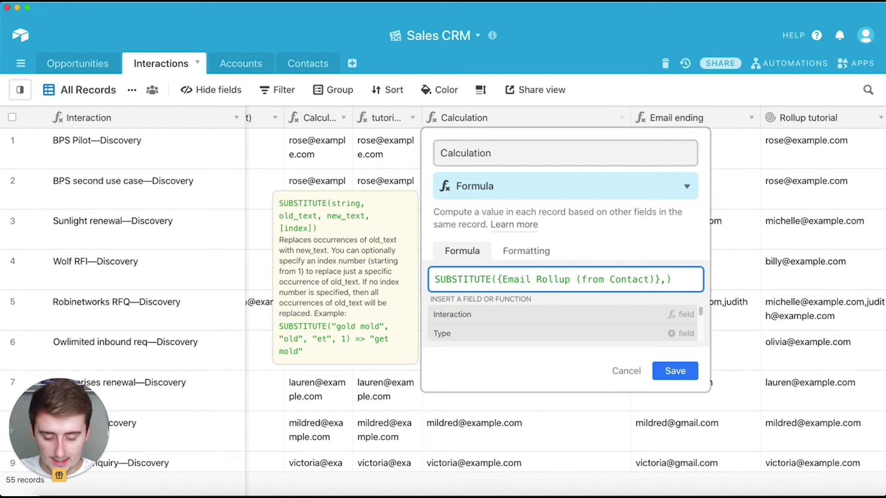
text(")
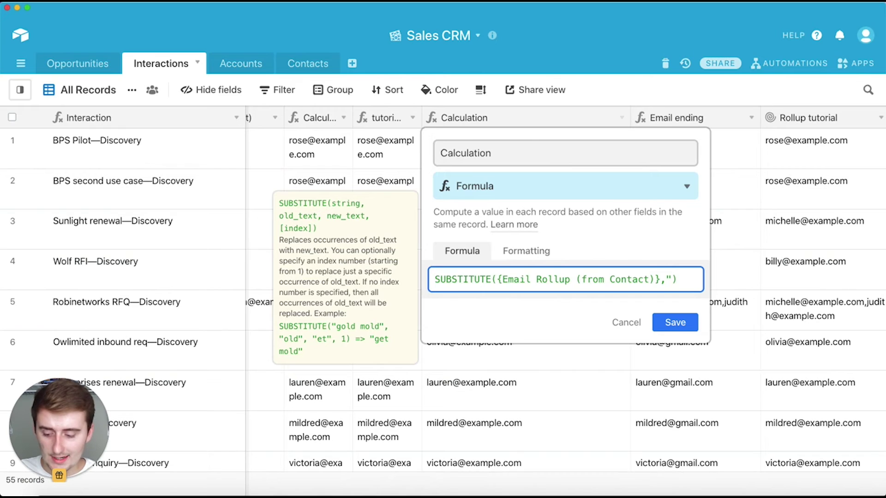
text(@)
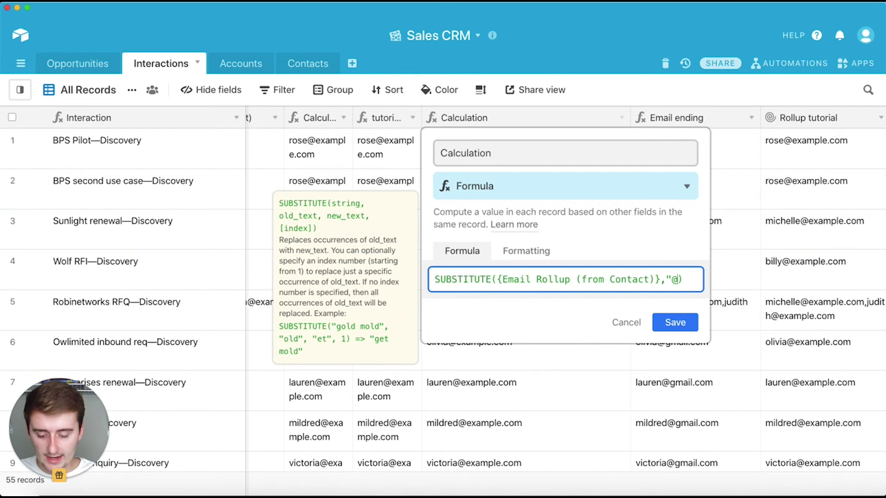
text(example.c)
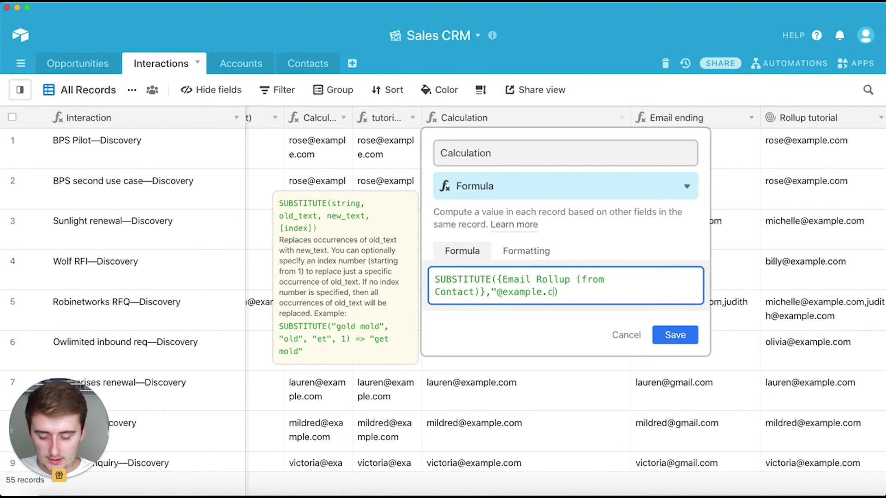
text(om",)
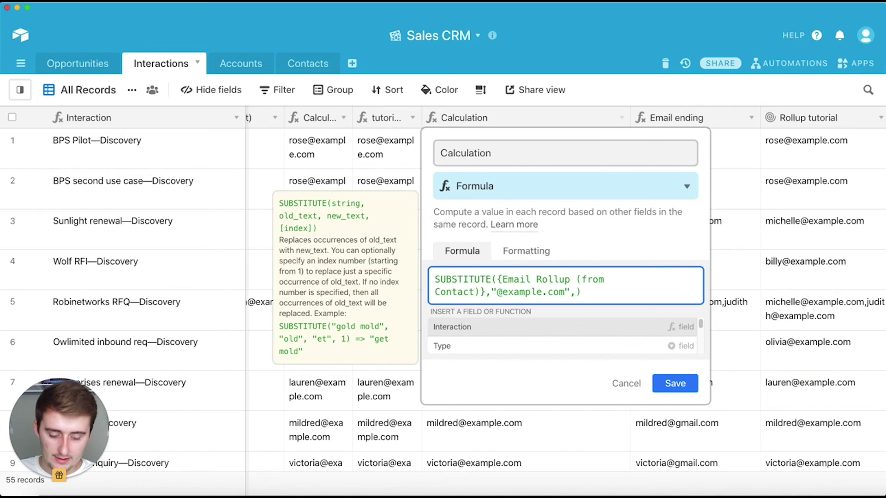
text(")
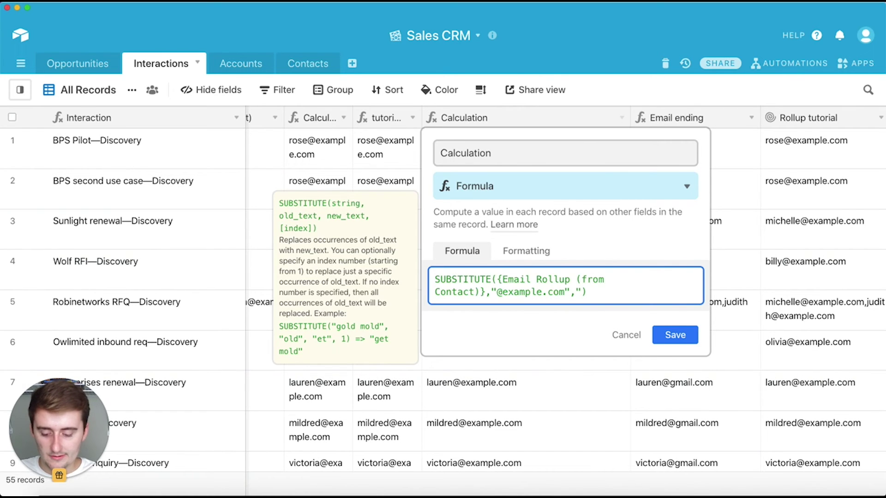
text(@yaho)
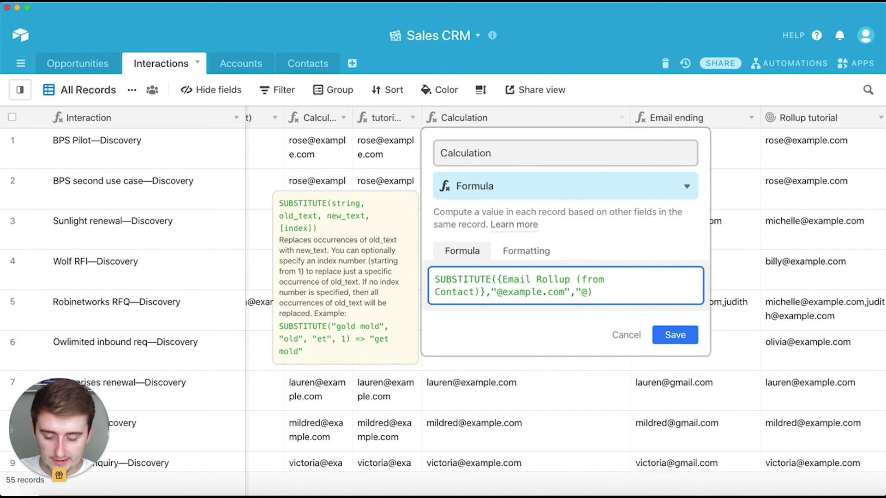
text(o.com")
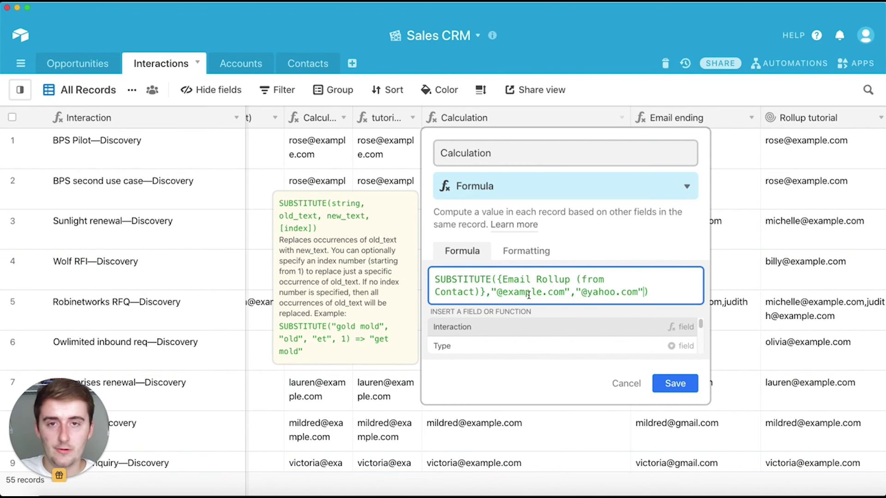
- Save the Calculation field's updated SUBSTITUTE formula
click(687, 388)
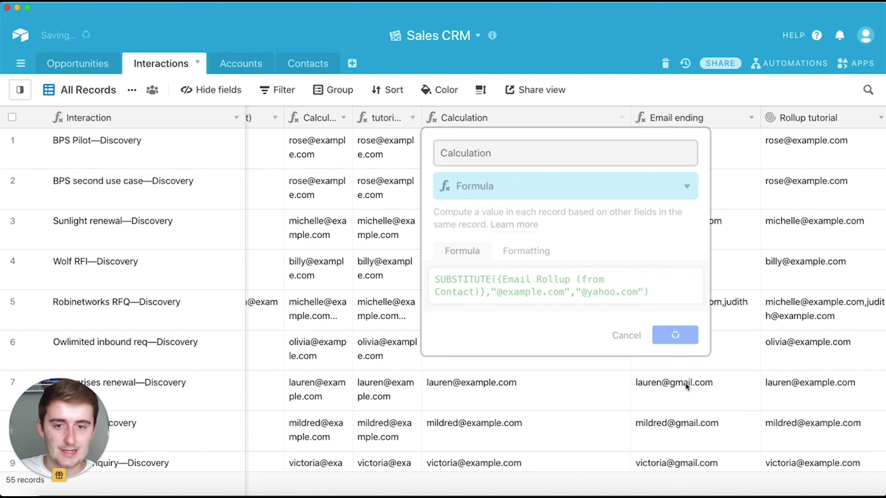